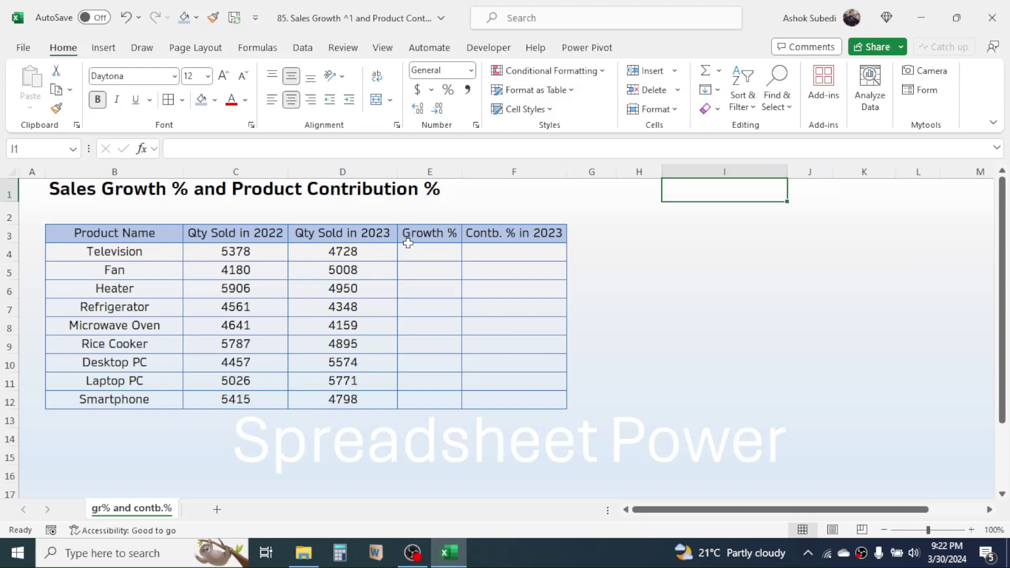
Step: Point out the empty Growth % and Contb. % in 2023 columns to be filled
click(419, 232)
click(428, 172)
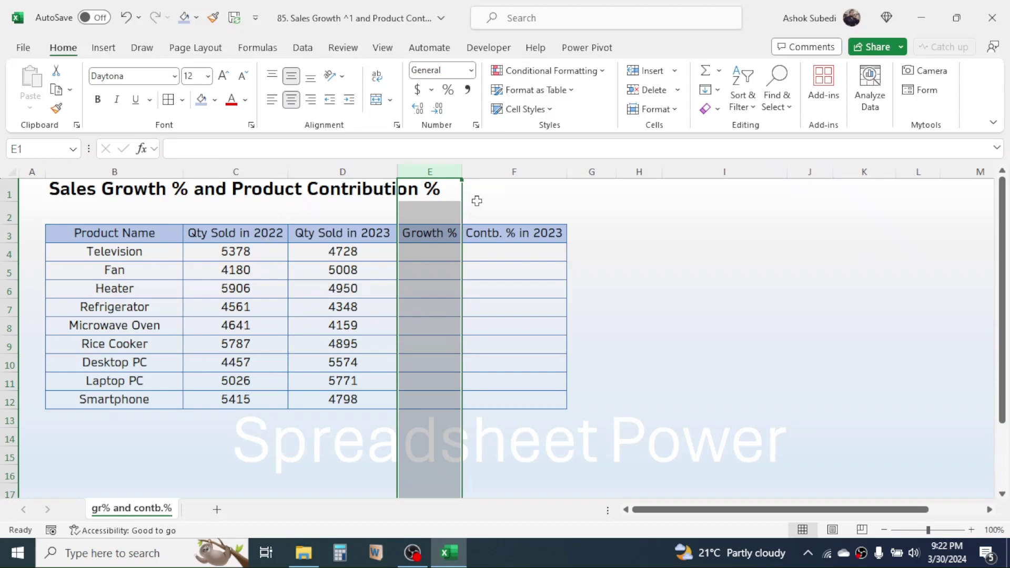
click(513, 171)
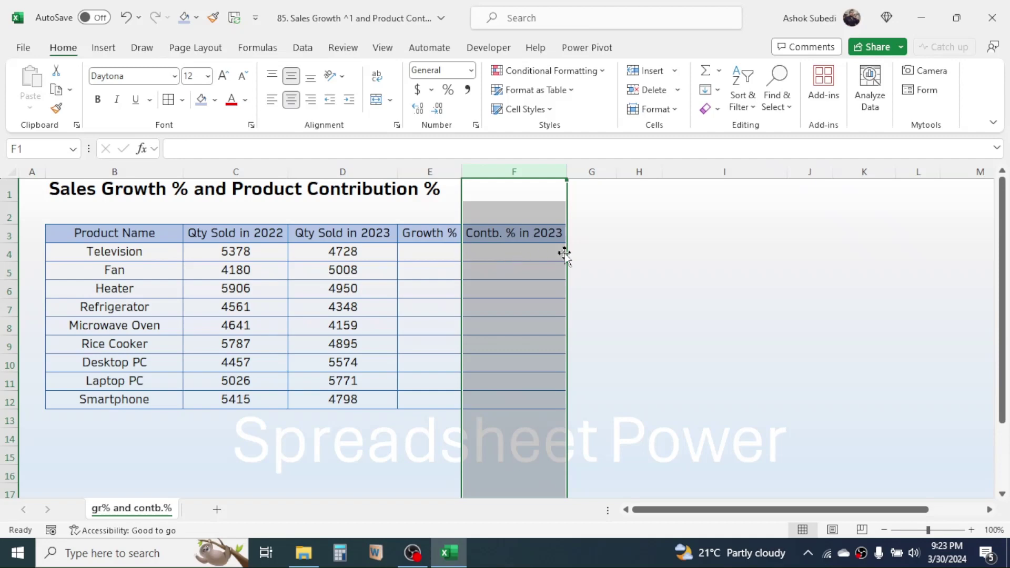
Step: Enter the growth formula =(D4-C4)/C4 in E4 for Television
click(429, 254)
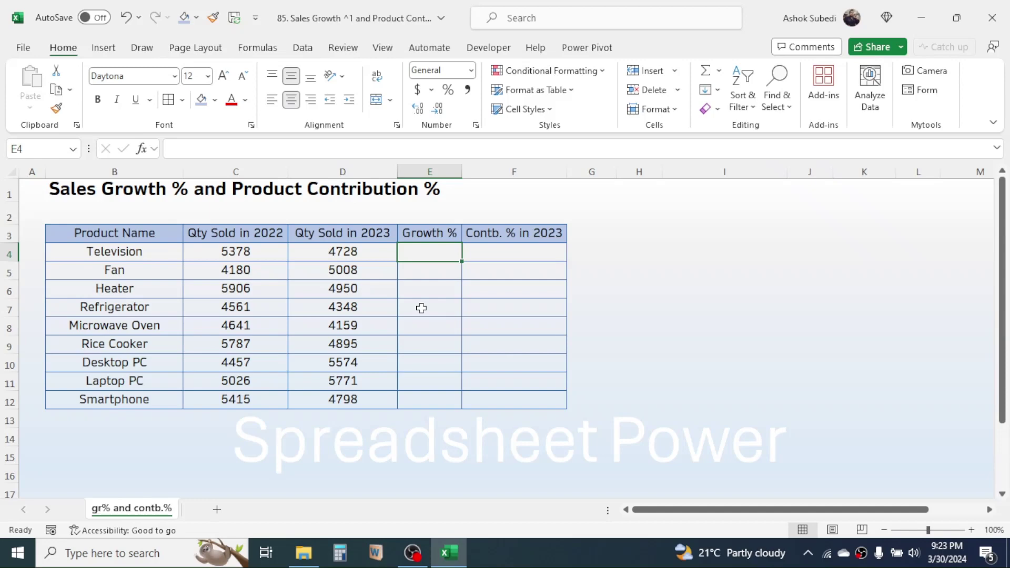
text(=()
click(347, 249)
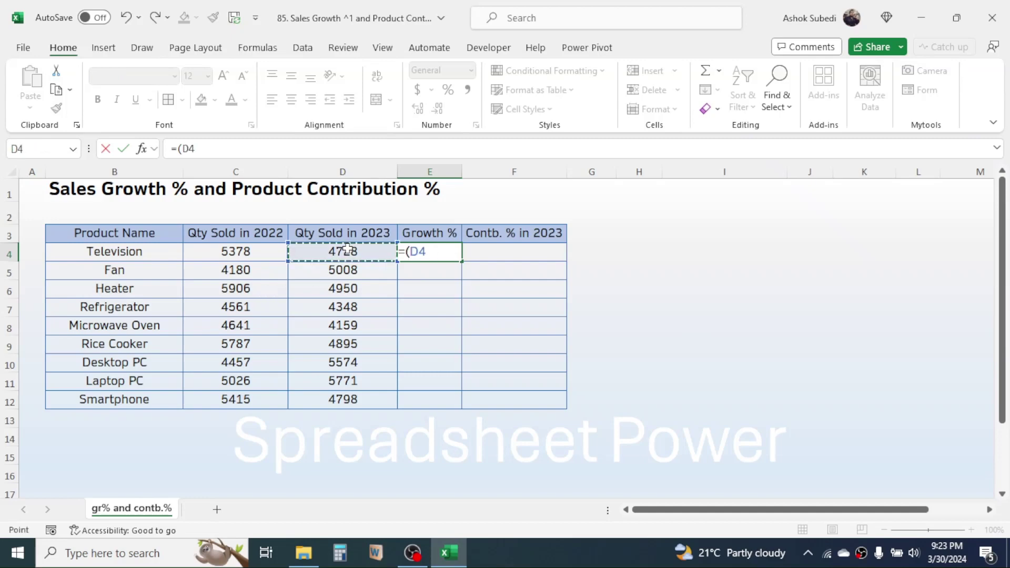
text(-)
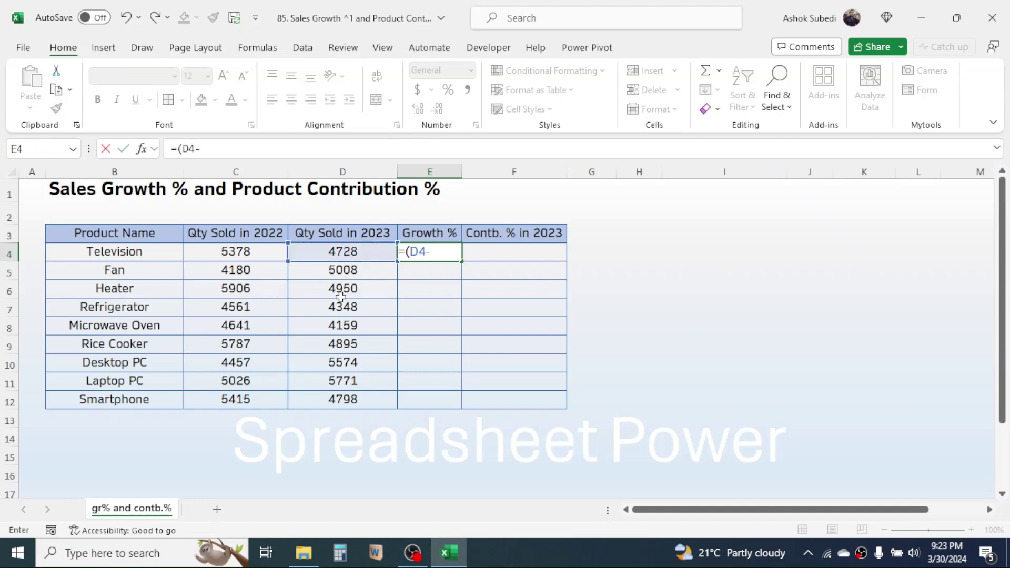
click(245, 253)
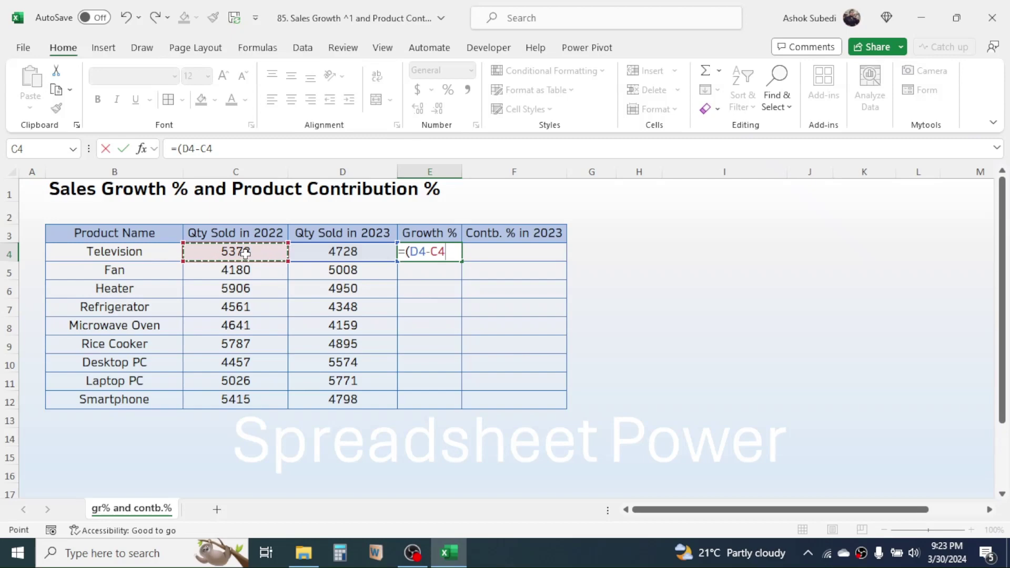
text()/)
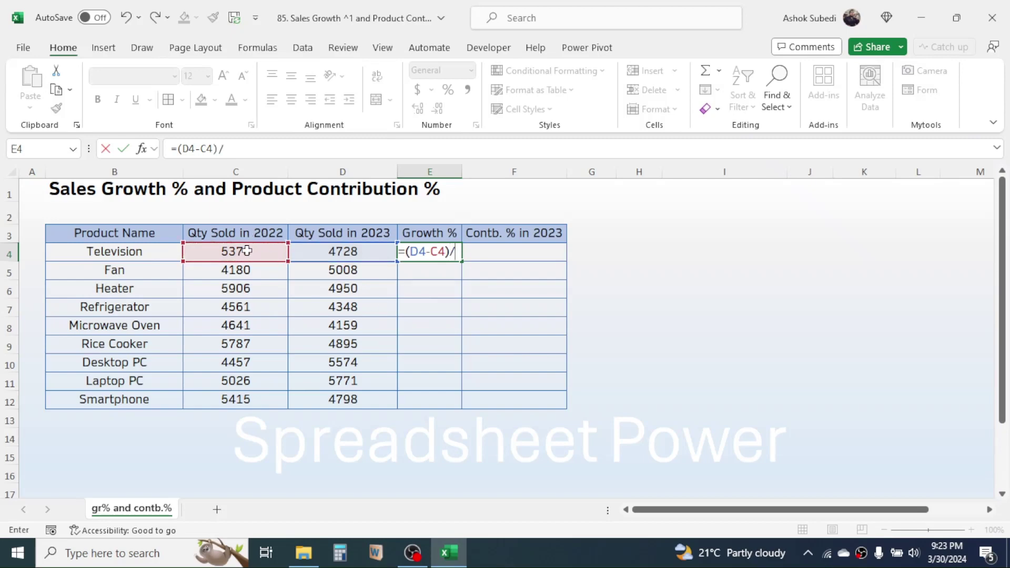
click(242, 252)
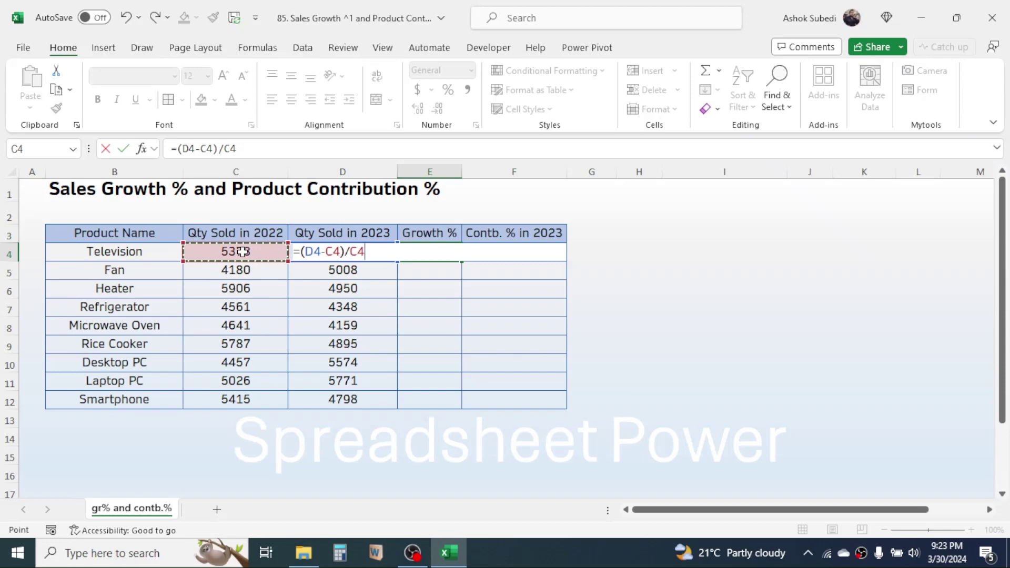
key(Return)
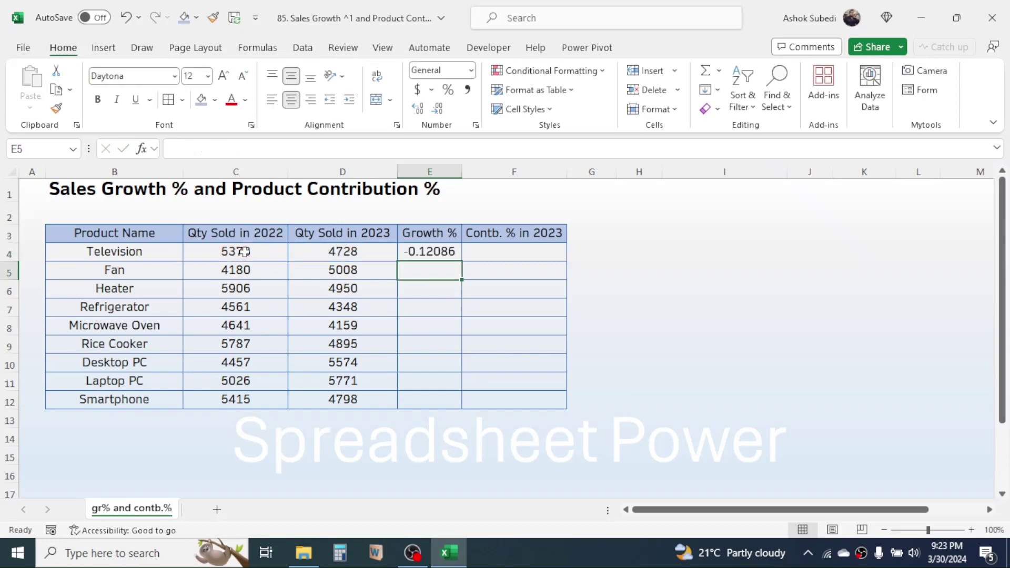
Step: Format E4 as a percentage and fill the growth formula down to E12
click(429, 252)
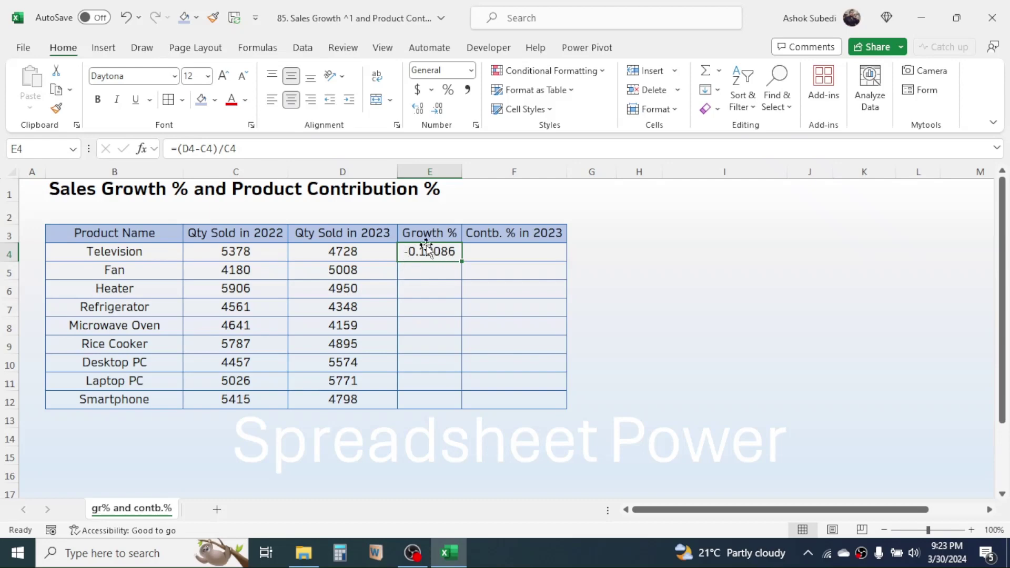
click(448, 90)
drag(463, 261, 458, 403)
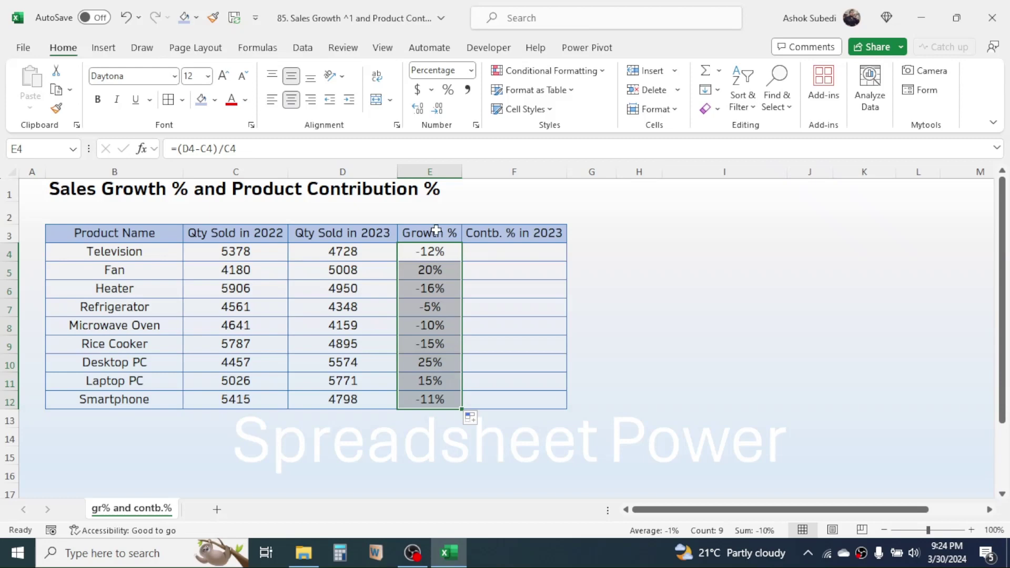
Step: Undo the fill and replace E4 with the shorter formula =D4/C4-1
click(126, 17)
click(126, 18)
click(127, 18)
text(=)
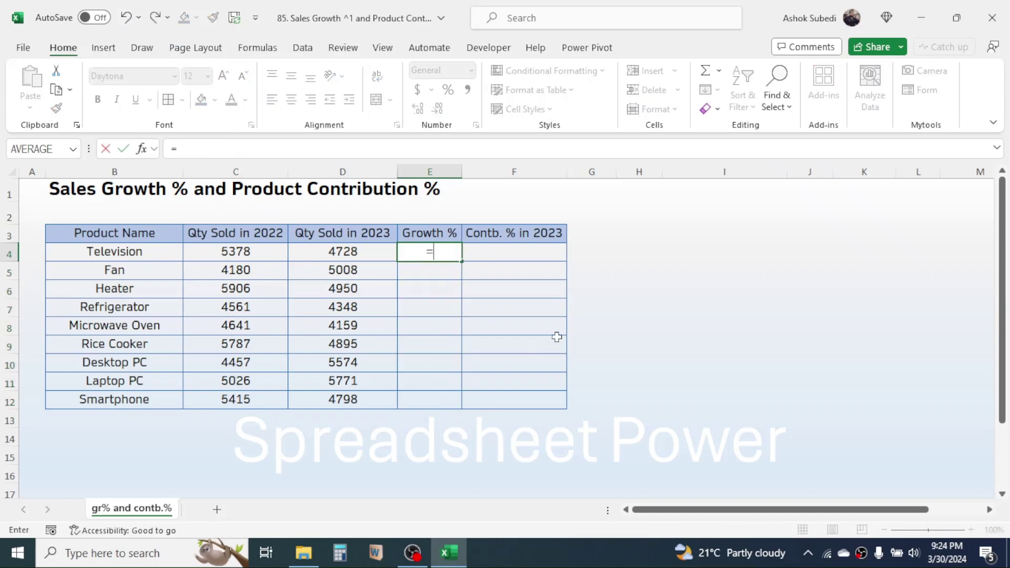
click(366, 251)
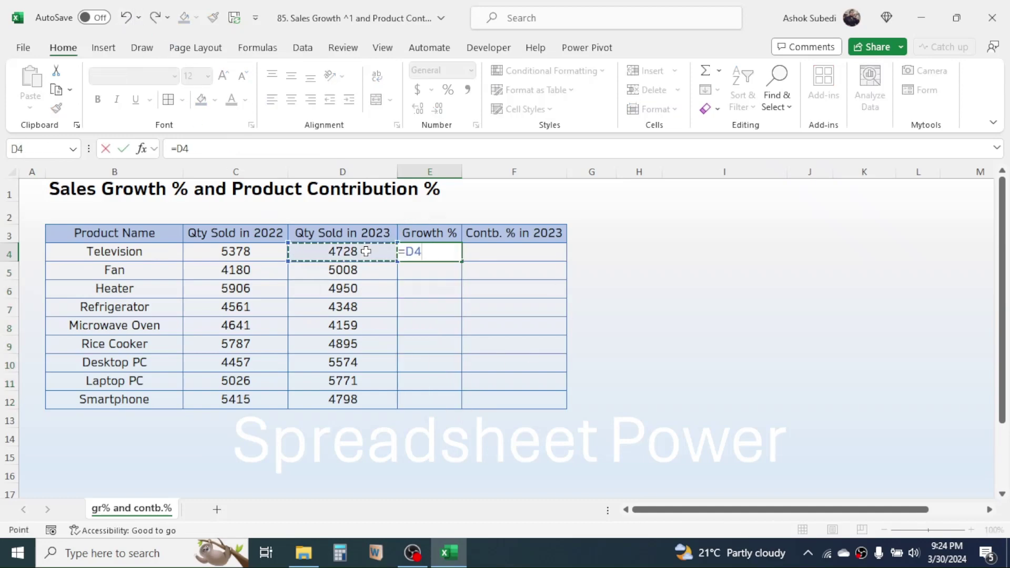
text(/)
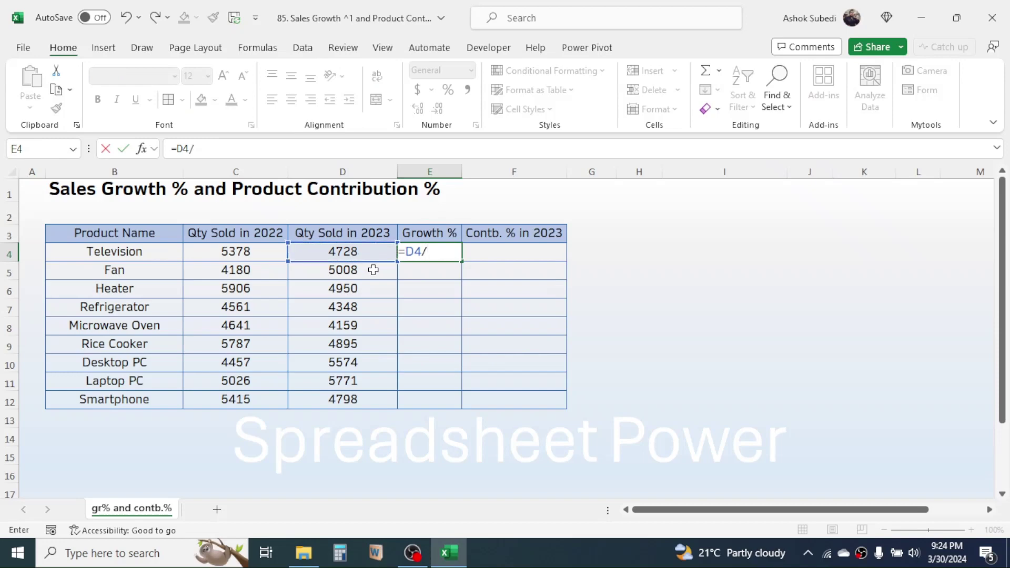
click(246, 249)
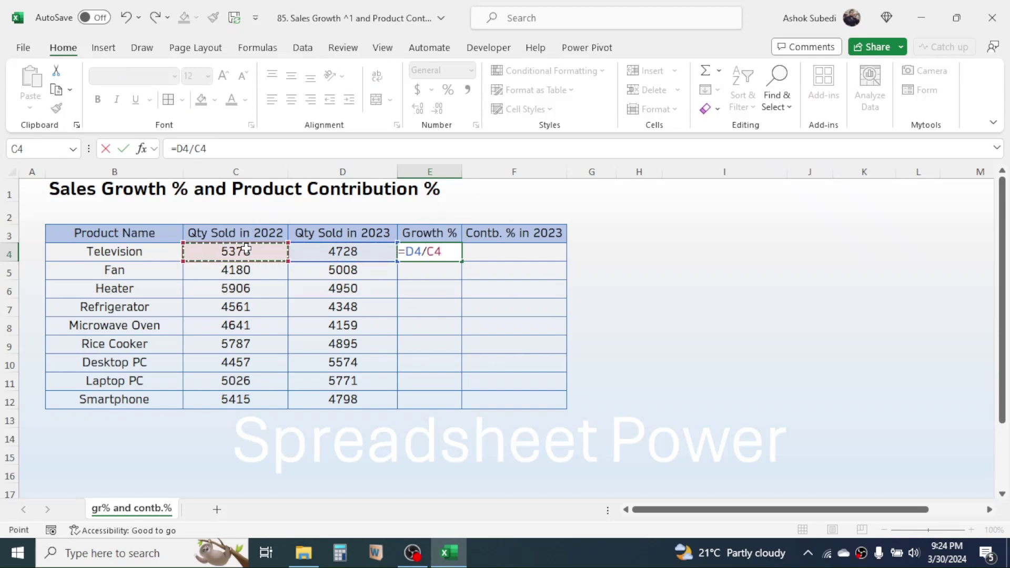
text(-1)
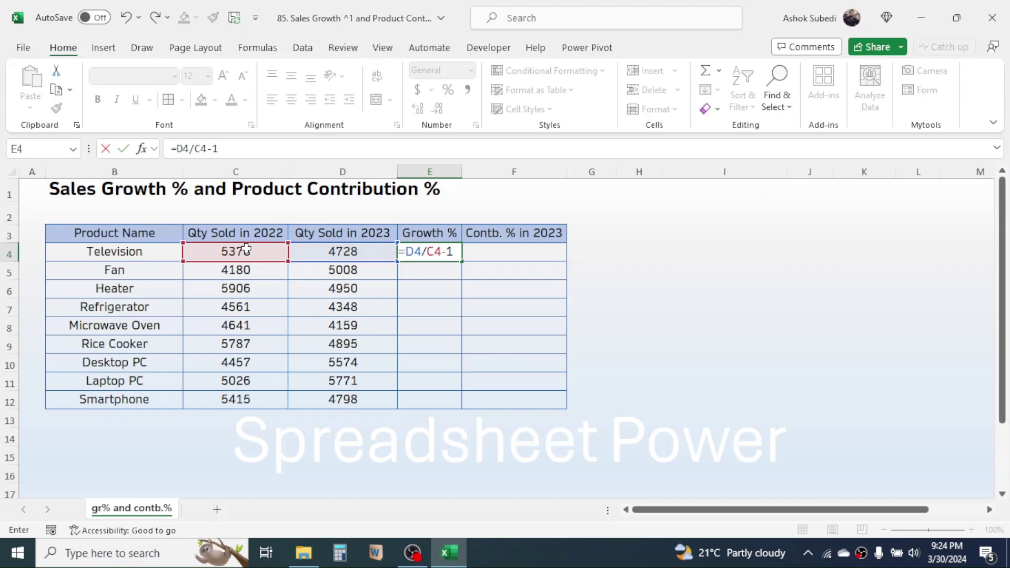
key(Return)
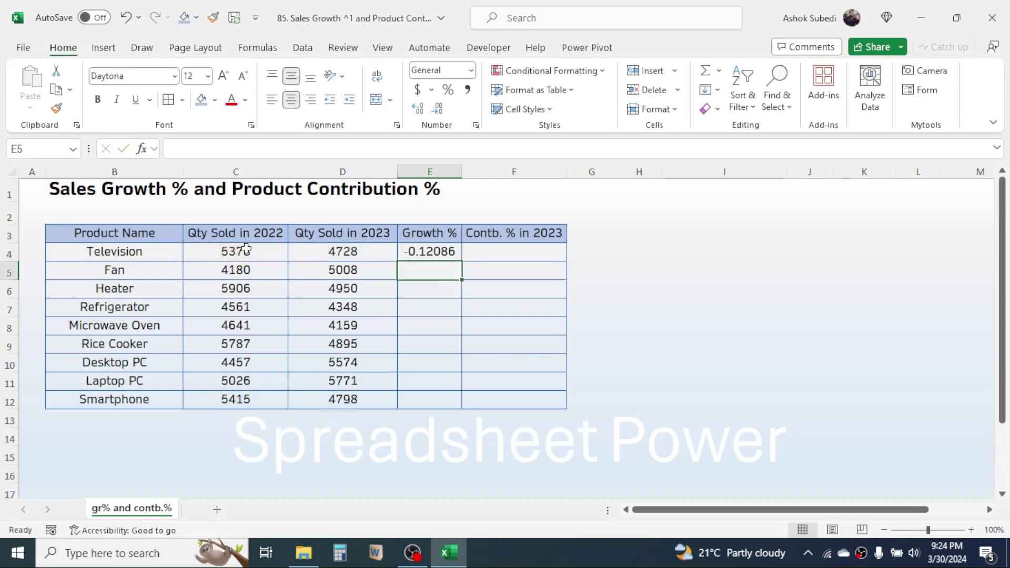
Step: Format E4 as a percentage and fill it down to E12 for all nine products
click(440, 253)
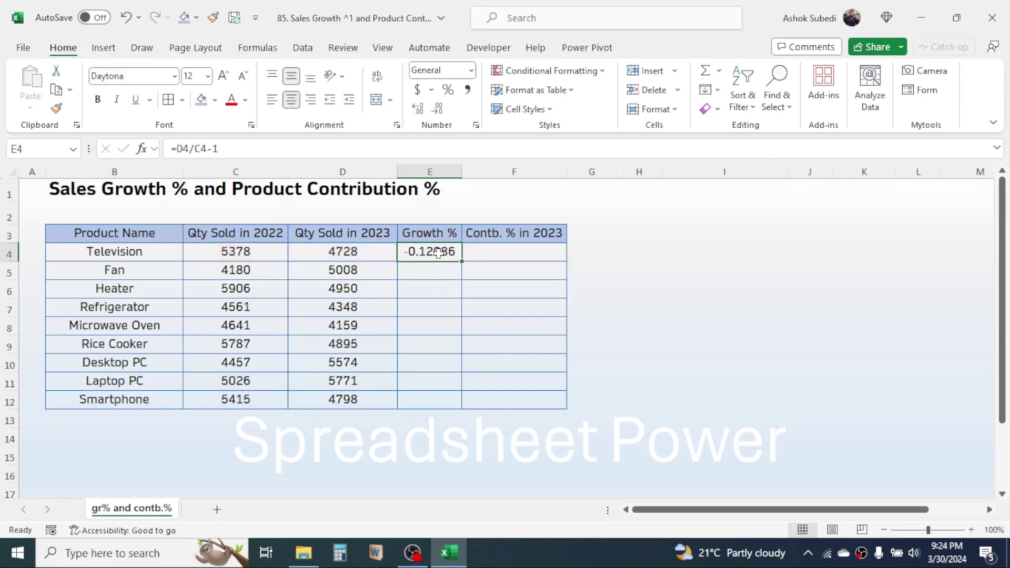
click(453, 94)
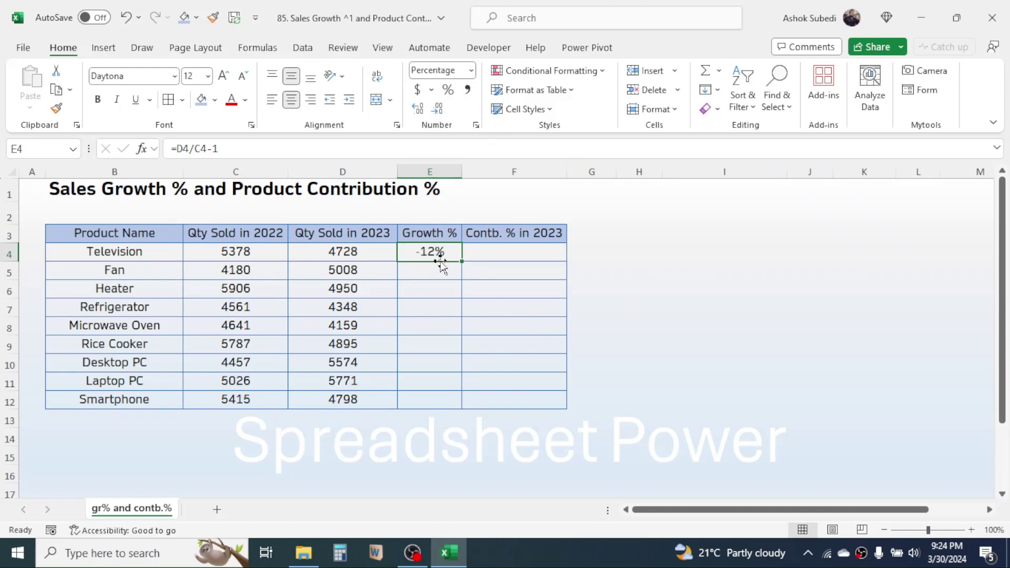
drag(465, 264, 453, 406)
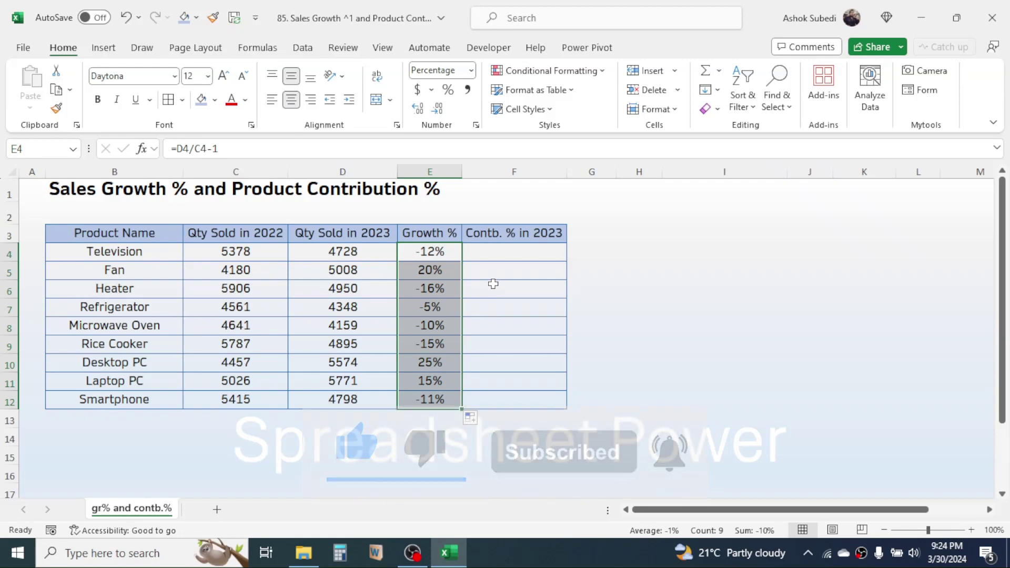
click(499, 256)
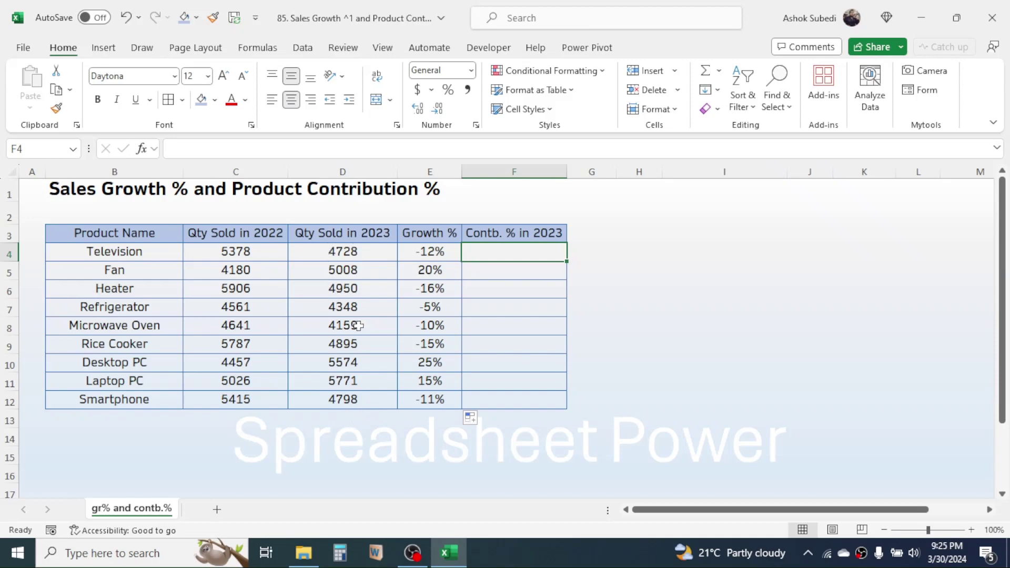
Step: AutoSum the 2023 quantities into D13, giving a total of 44231
click(341, 418)
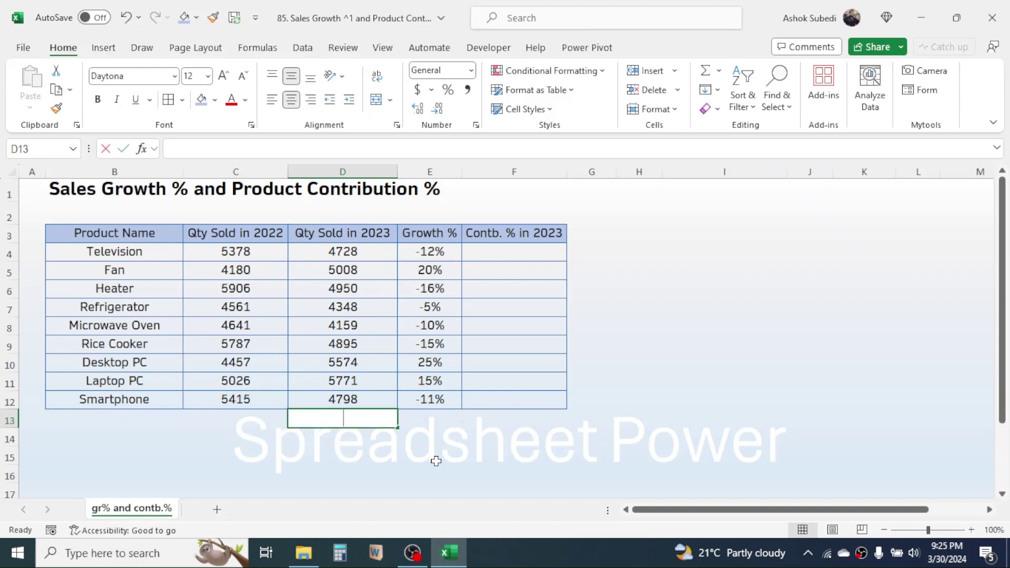
key(alt+equal)
key(Return)
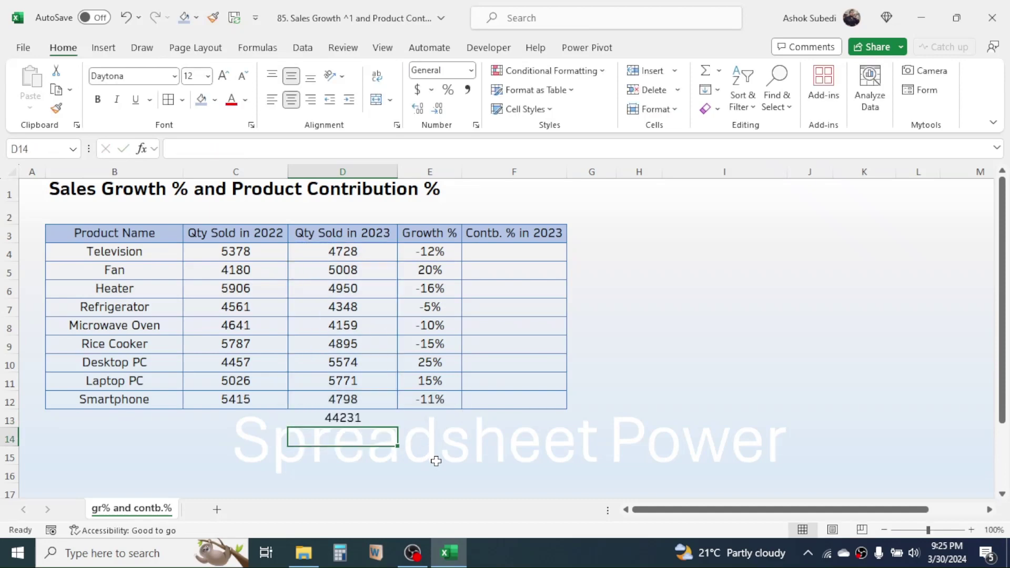
Step: Enter =D4/$D$13 in F4 for Television's 2023 contribution
click(526, 252)
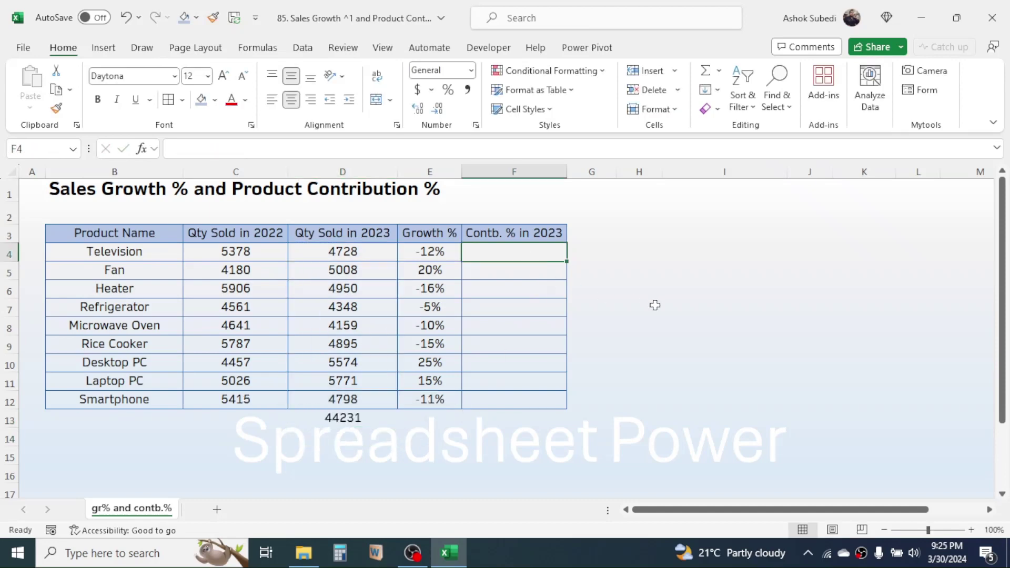
text(=)
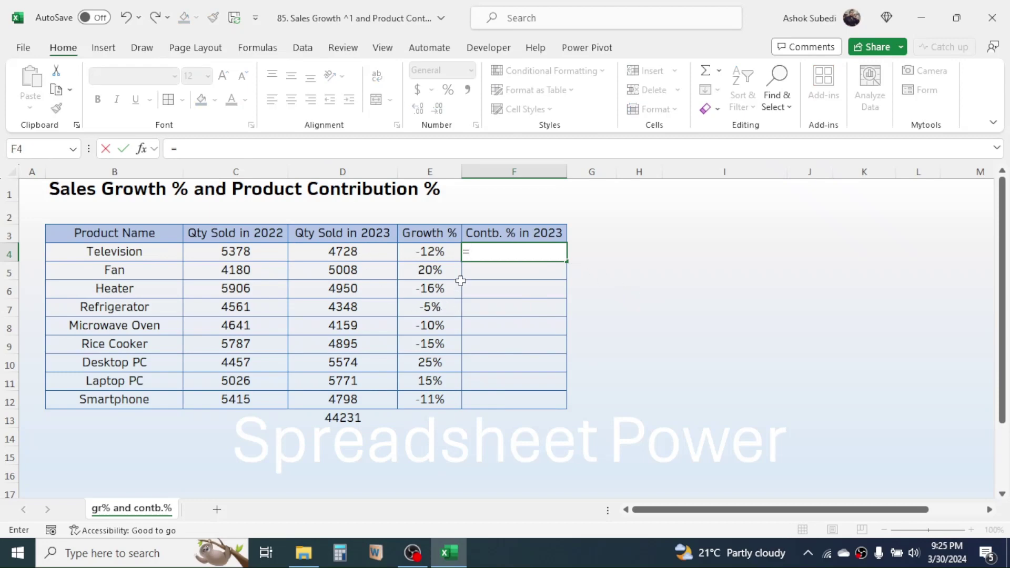
click(352, 253)
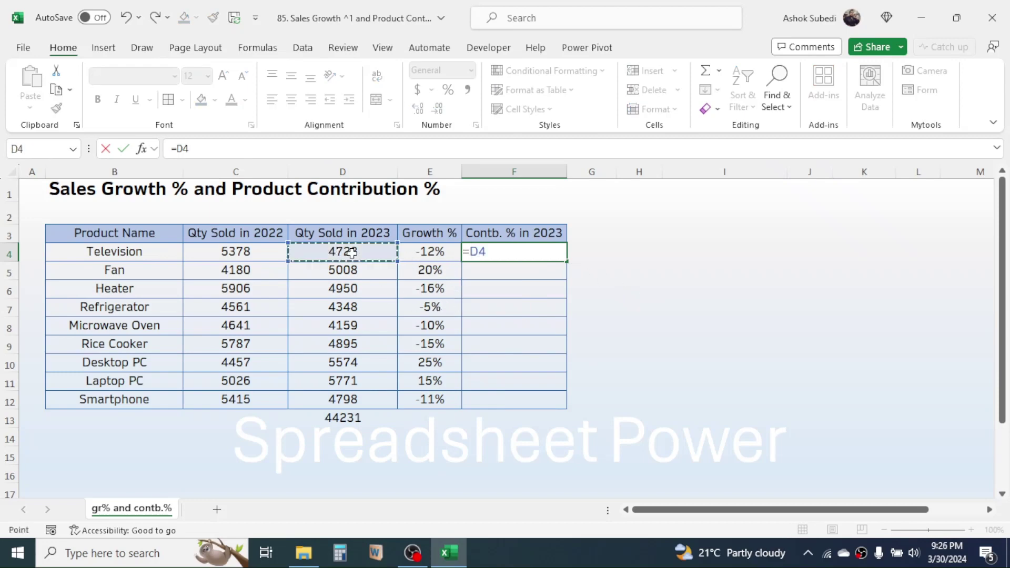
text(/)
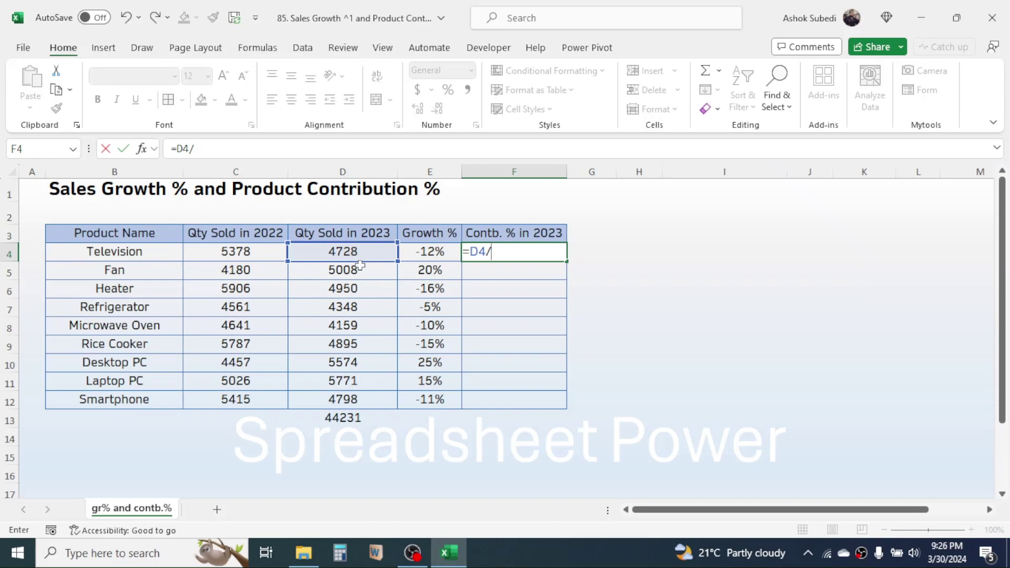
click(348, 417)
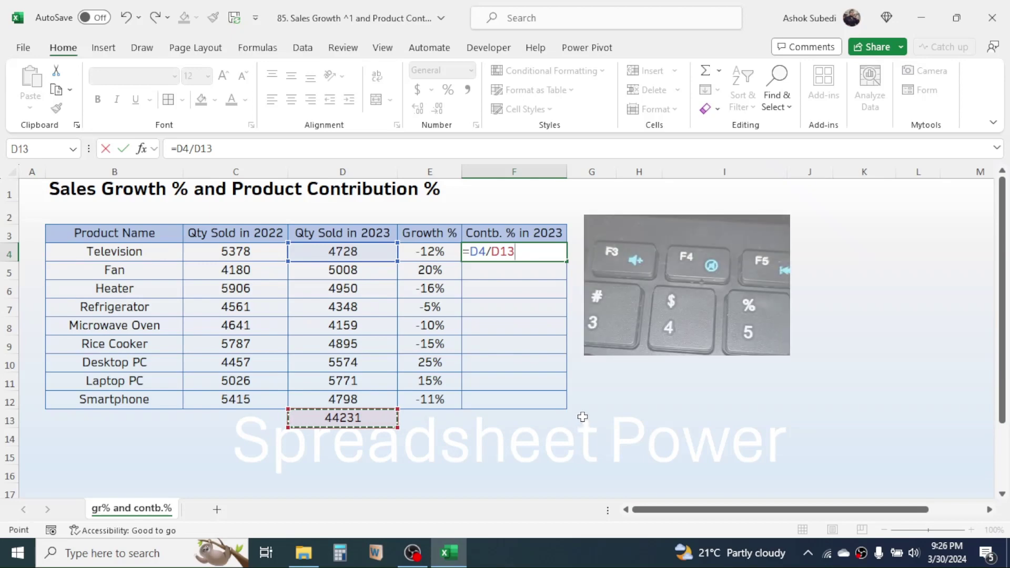
key(F4)
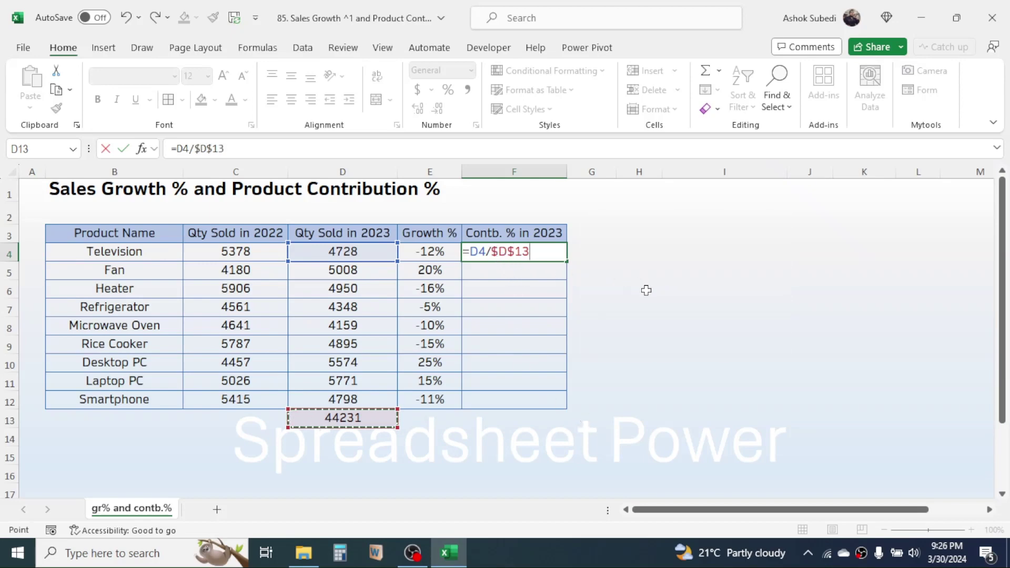
key(Return)
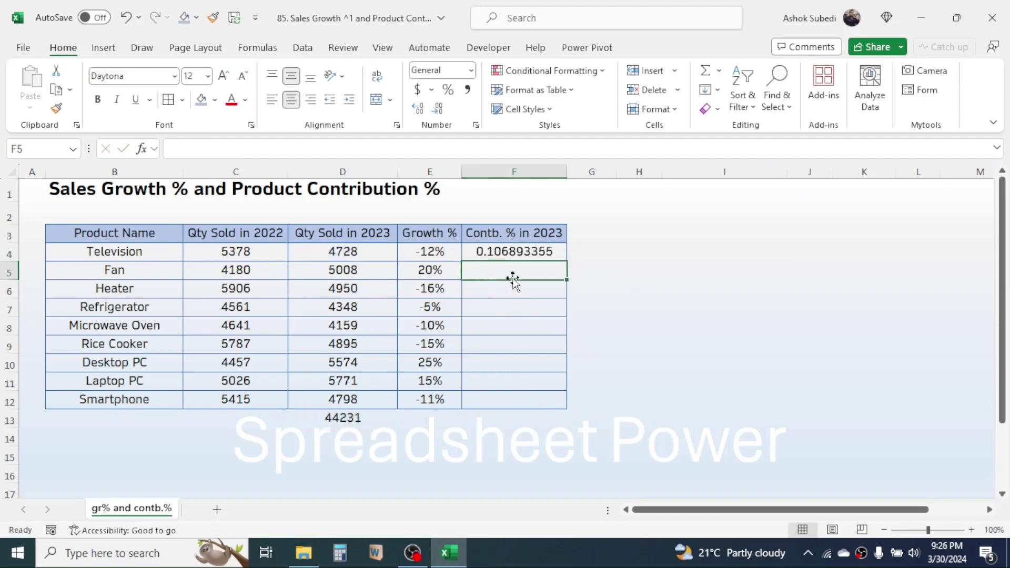
Step: Format F4 as a percentage and fill the contribution formula down to F12
click(515, 252)
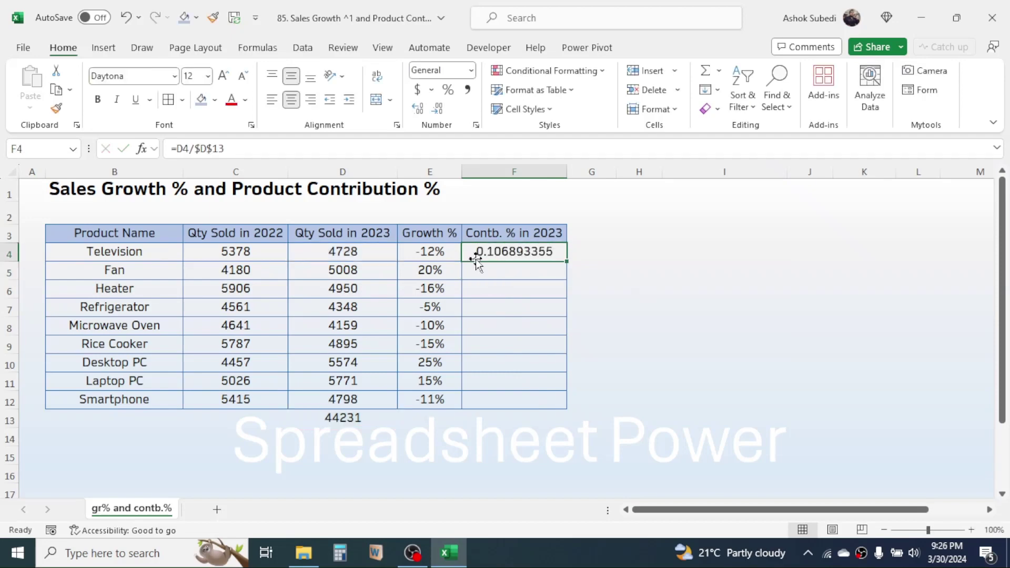
click(448, 92)
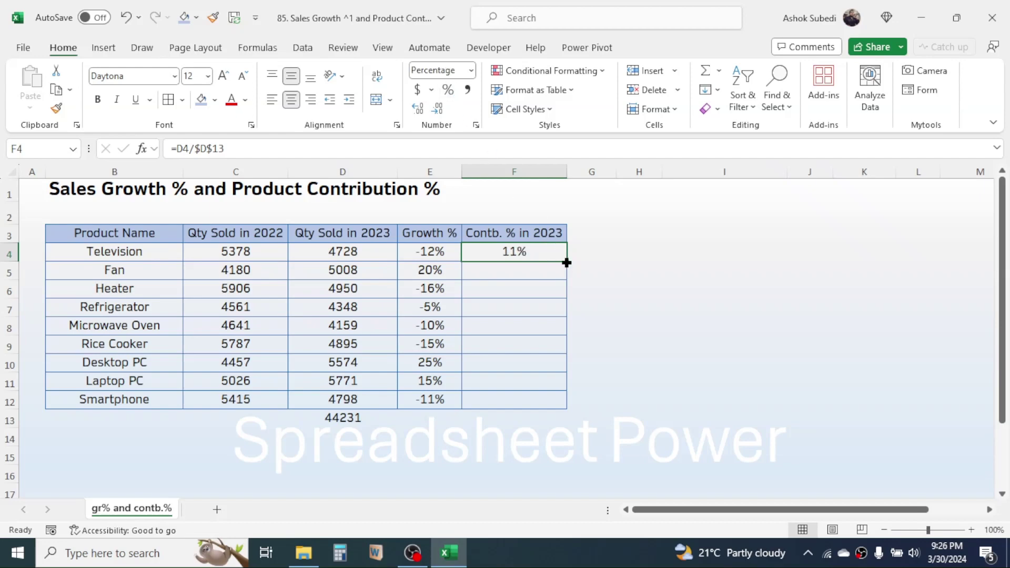
drag(566, 262, 556, 408)
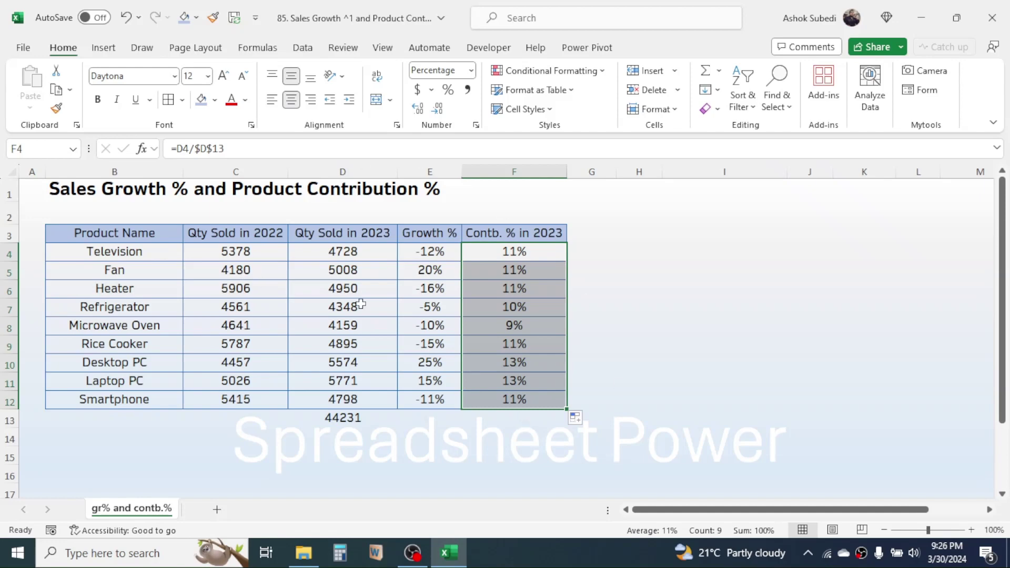
Step: Select F4:F12 to confirm the contributions sum to 100%
click(721, 265)
drag(559, 255, 547, 402)
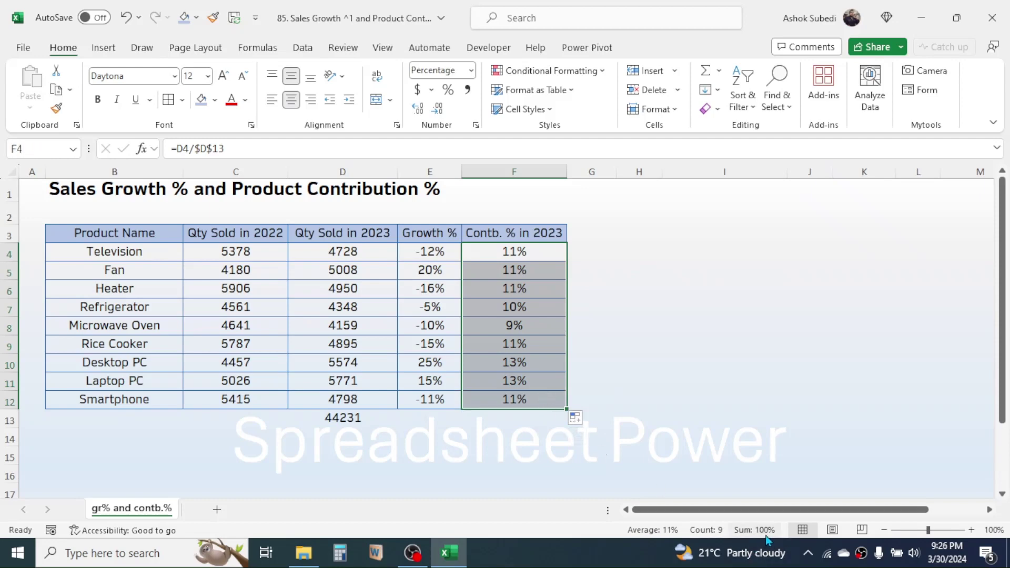
click(724, 212)
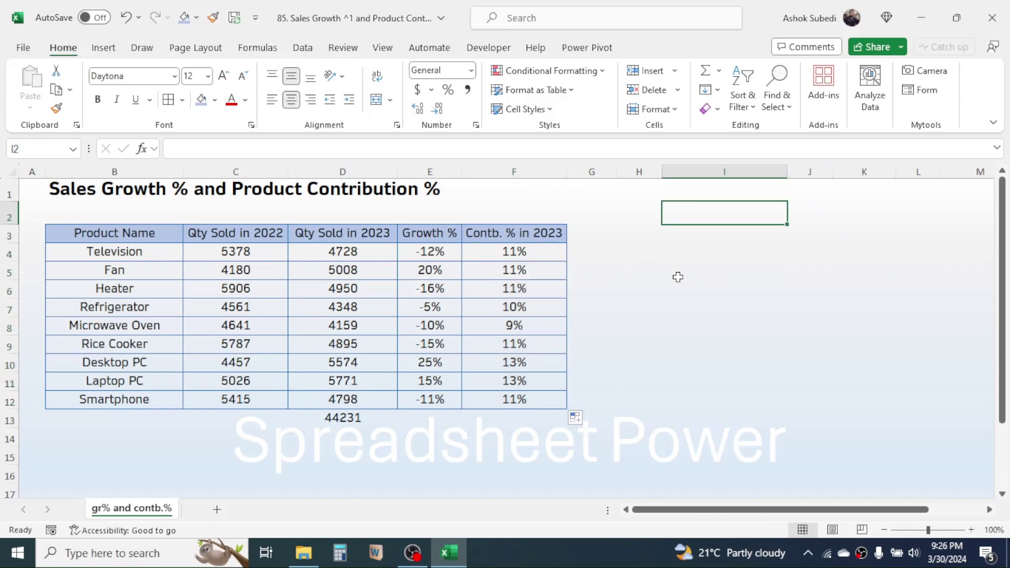